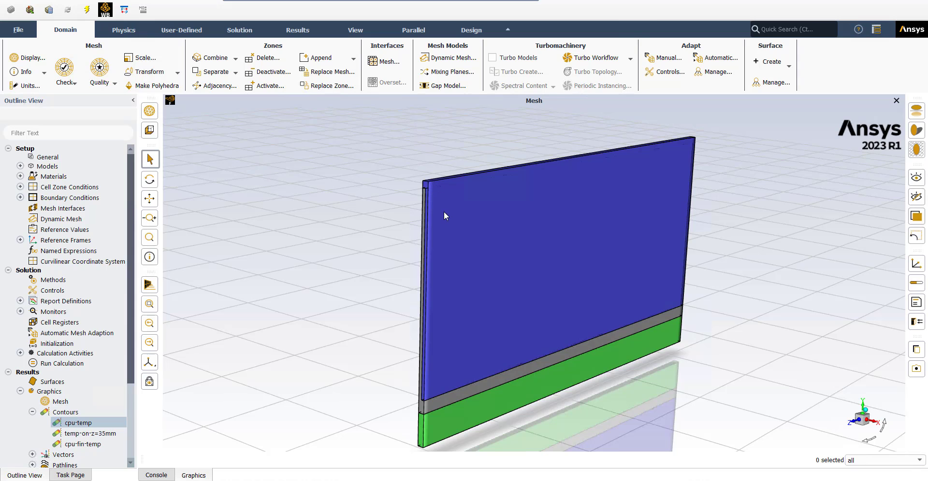
Display the cpu-temp static temperature contours (19.85–278.98 °C), then rotate and zoom into the plate corner
left_click(422, 211)
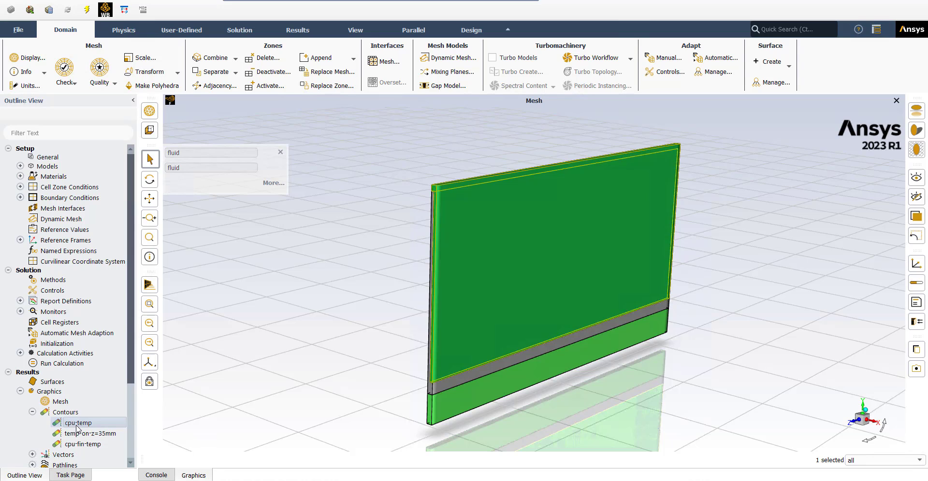
right_click(78, 427)
left_click(92, 298)
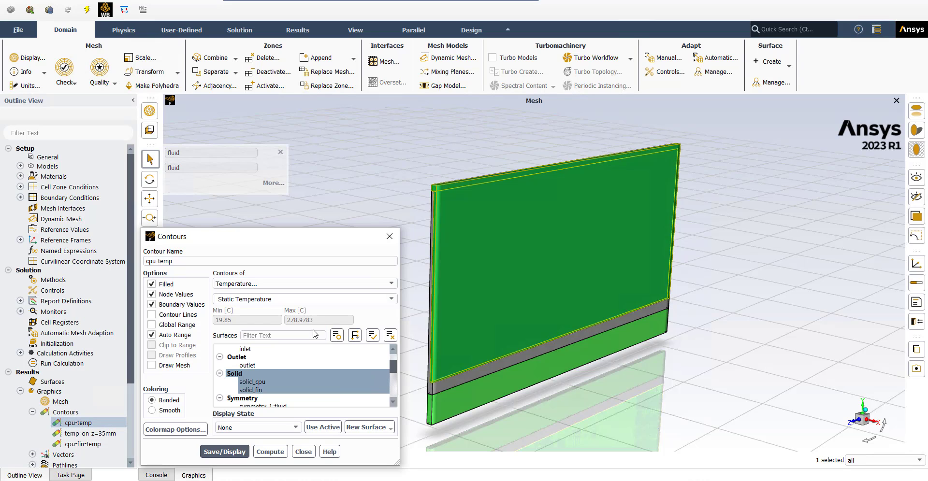
left_click(216, 452)
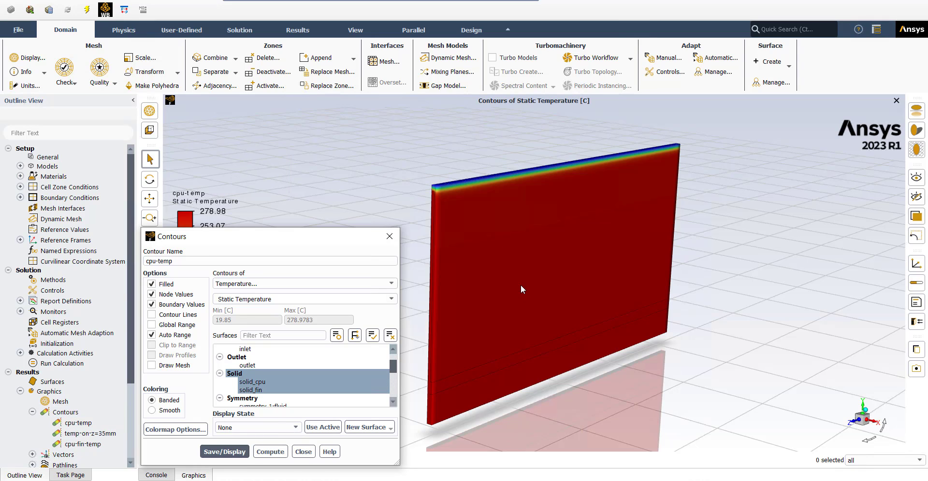
left_click_drag(437, 187, 441, 306)
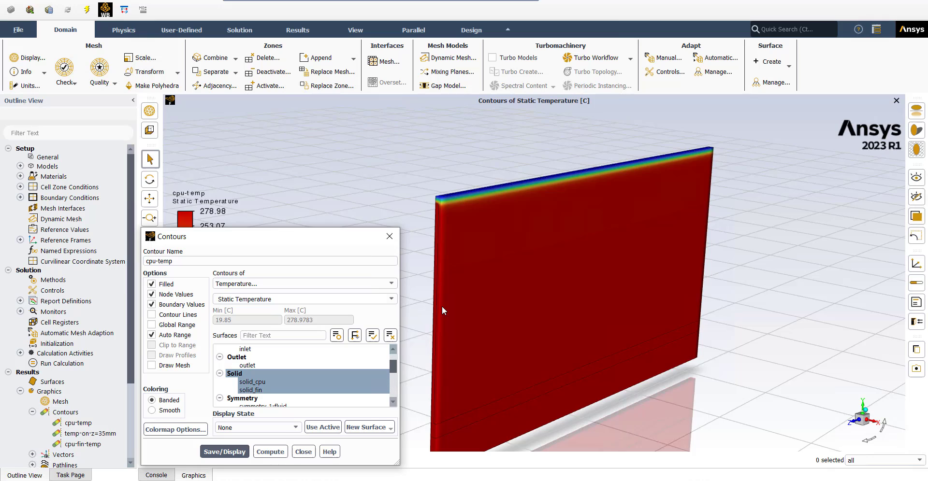
left_click_drag(283, 240, 825, 221)
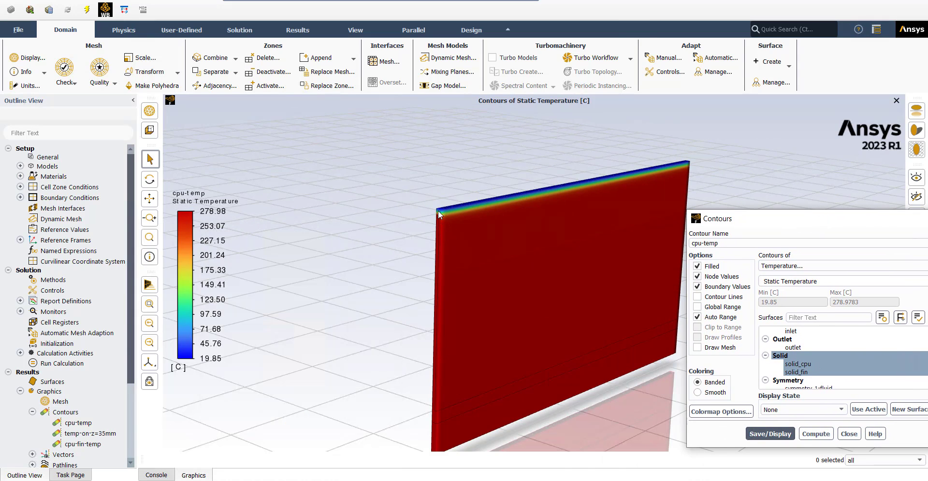
scroll(443, 219, "up", 5)
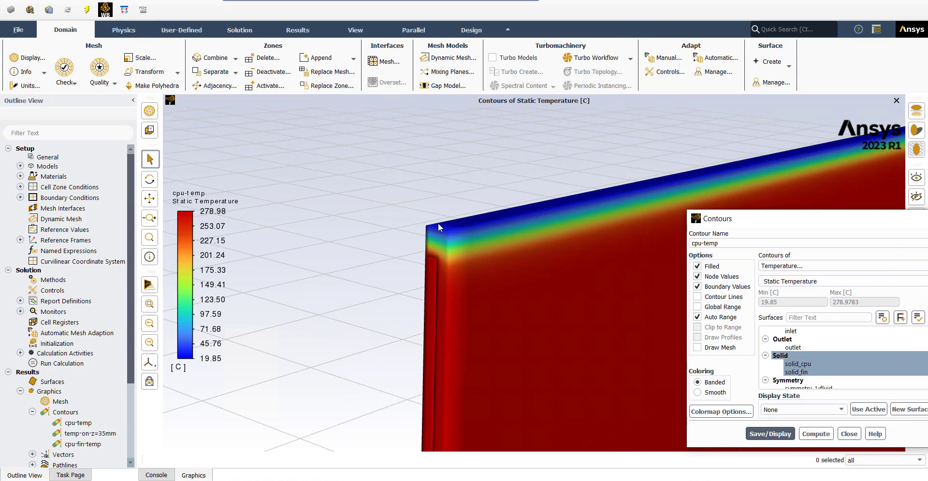
left_click_drag(438, 224, 466, 240)
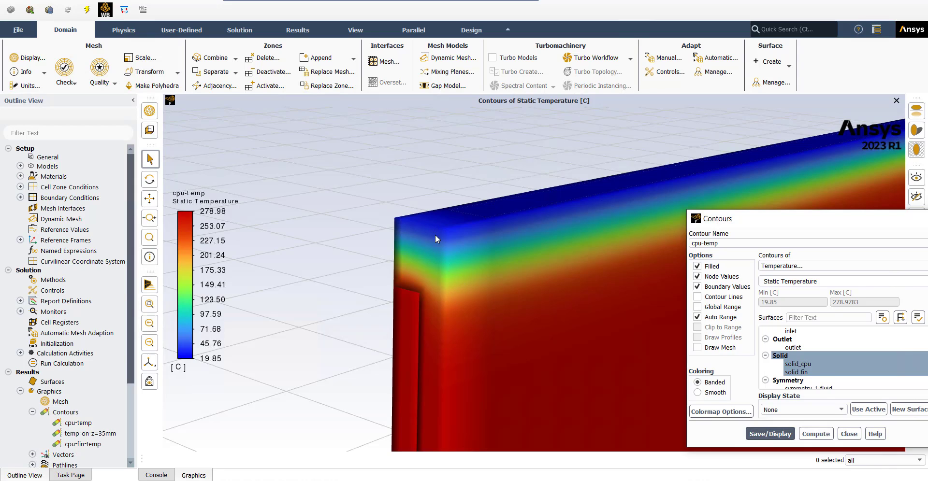
Redraw the cpu-temp contours with all mesh edges overlaid, then rotate to the block's top corner
left_click(696, 347)
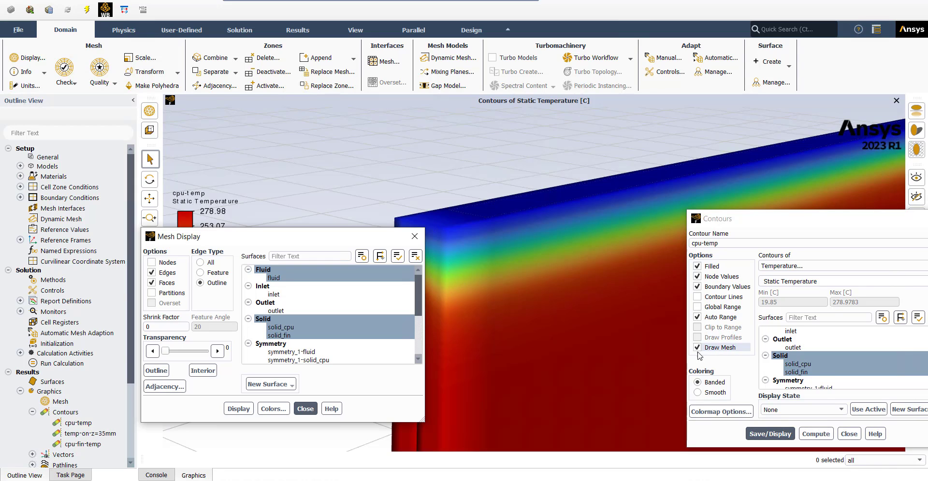
left_click(199, 262)
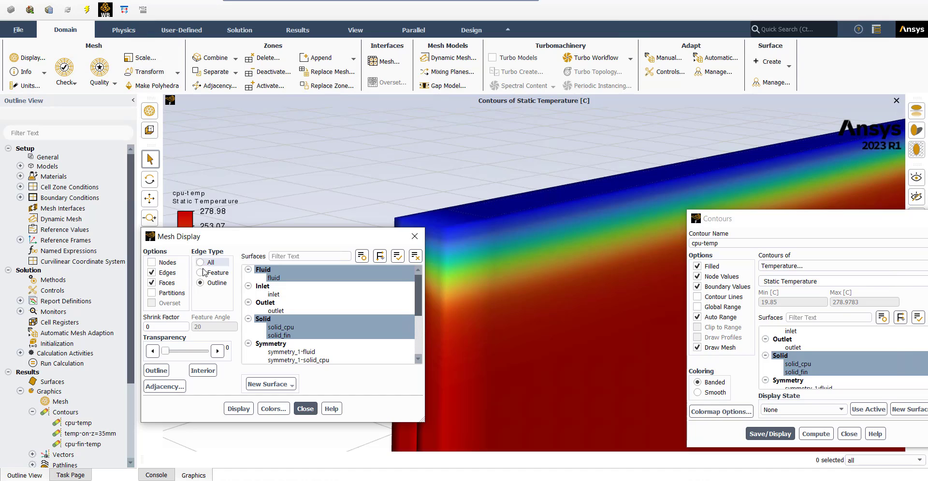
left_click(238, 409)
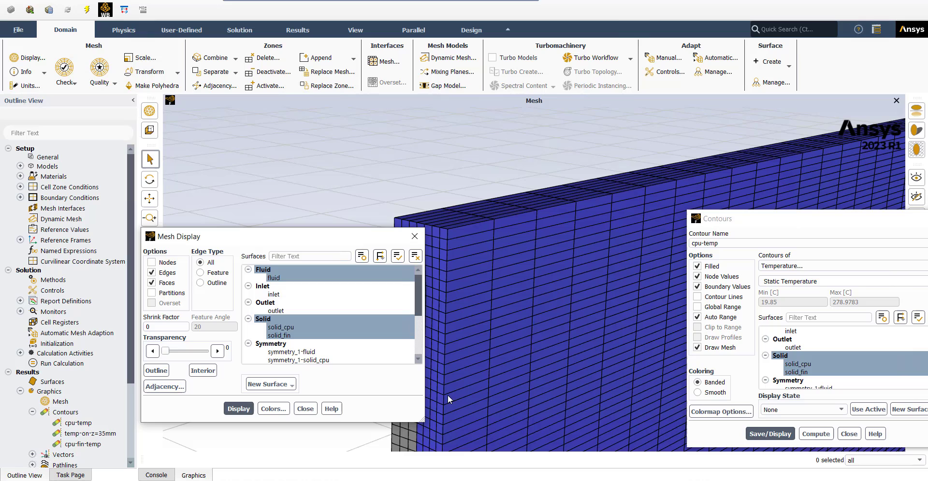
left_click(305, 409)
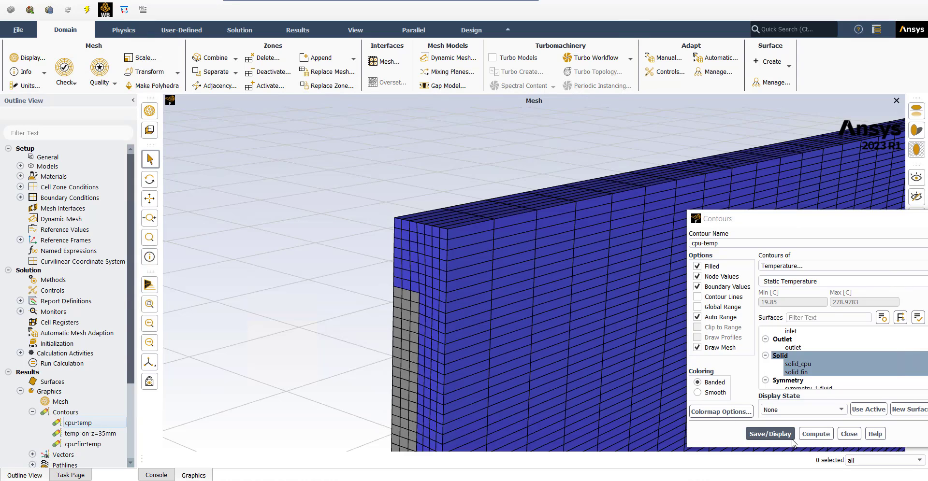
left_click(769, 434)
left_click(850, 437)
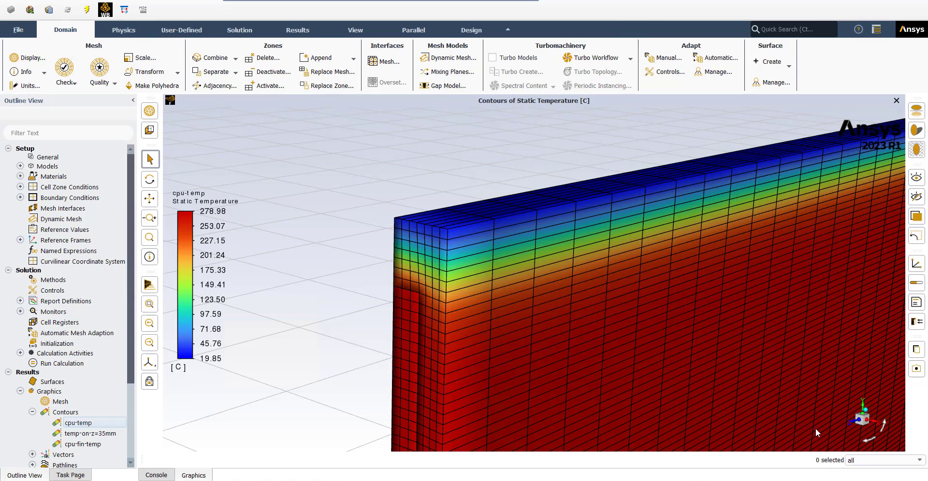
scroll(312, 189, "up", 1)
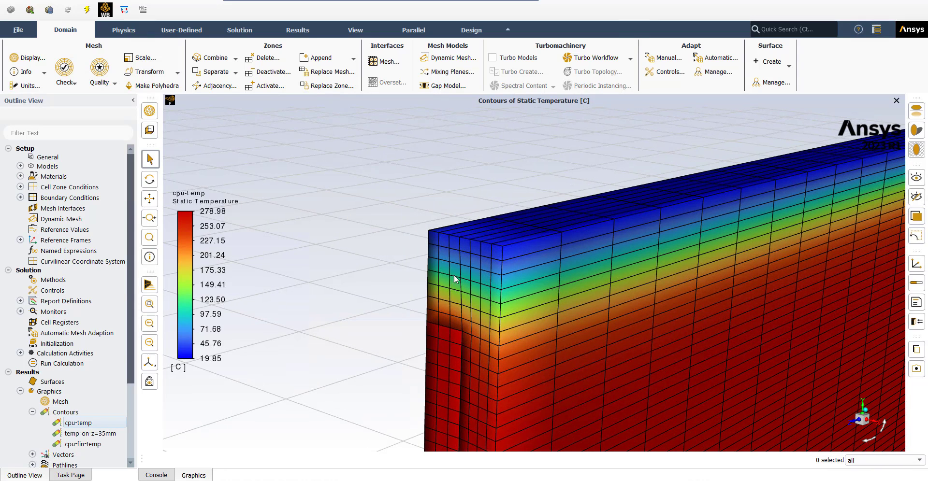
left_click_drag(477, 340, 493, 292)
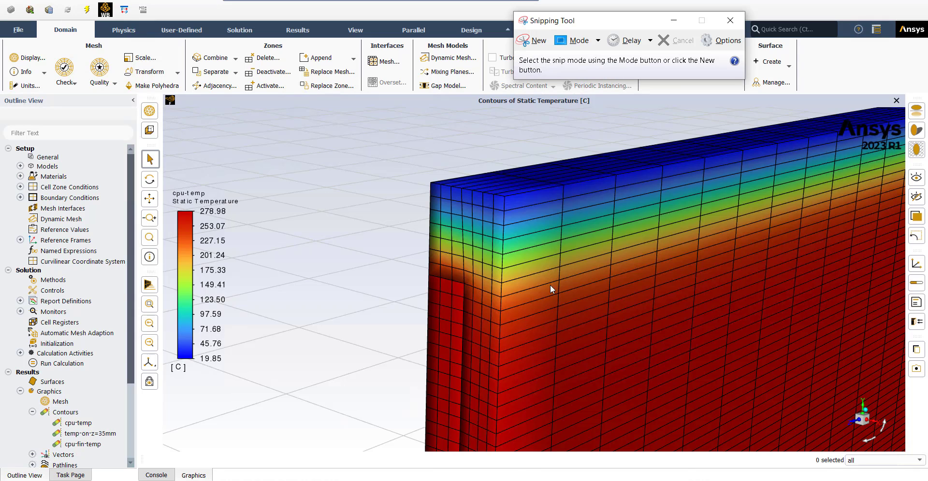
Snip the graphics window showing the meshed cpu-temp contour, then close the snip
left_click(535, 40)
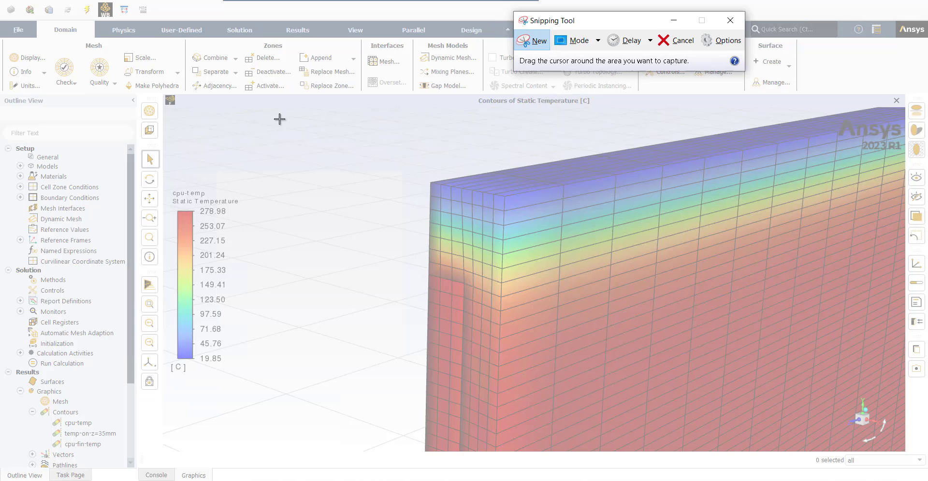
left_click_drag(146, 82, 814, 472)
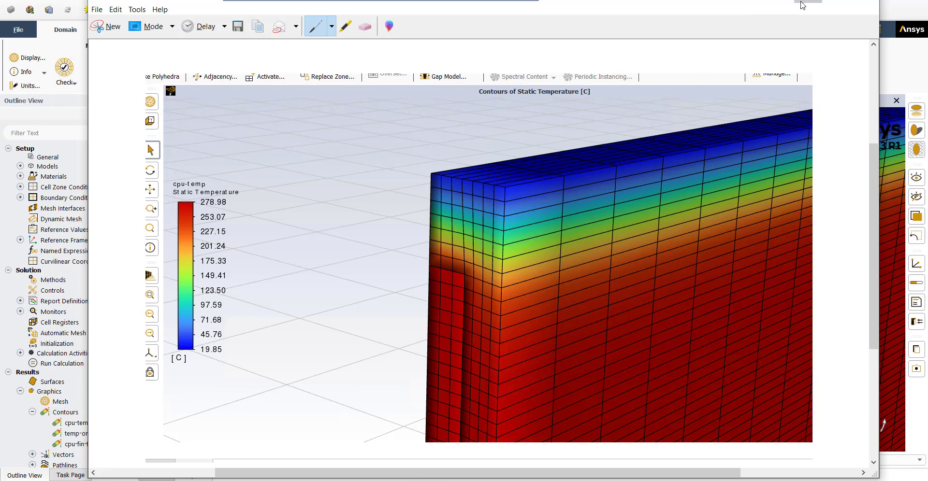
left_click(807, 4)
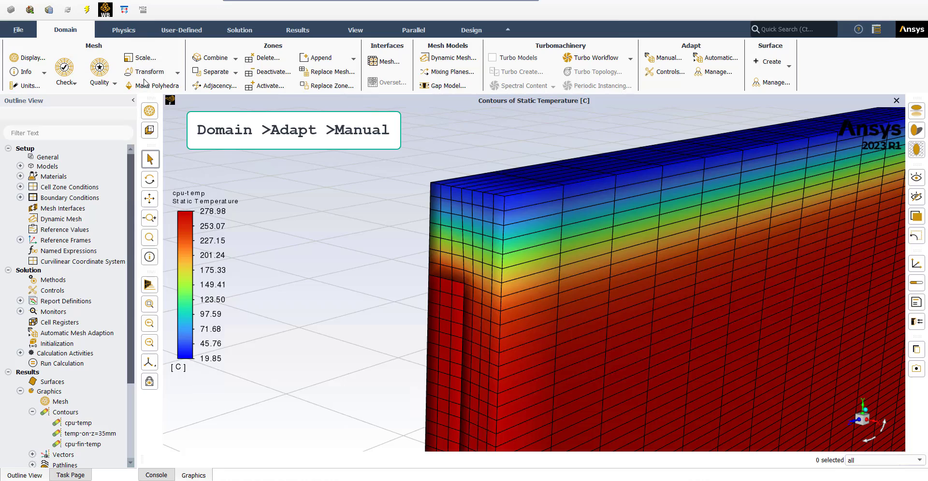
Start Domain > Adapt > Manual and expand the Cell Registers New options
left_click(68, 38)
left_click(67, 37)
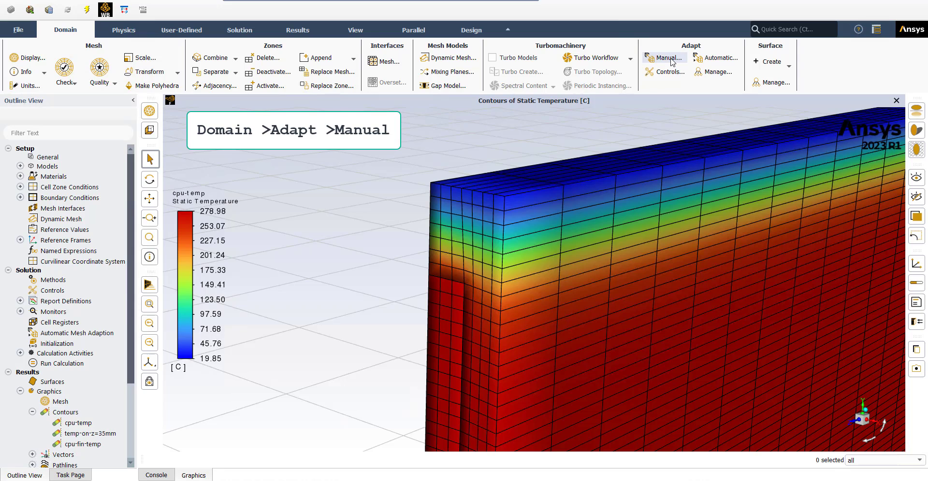
left_click(669, 59)
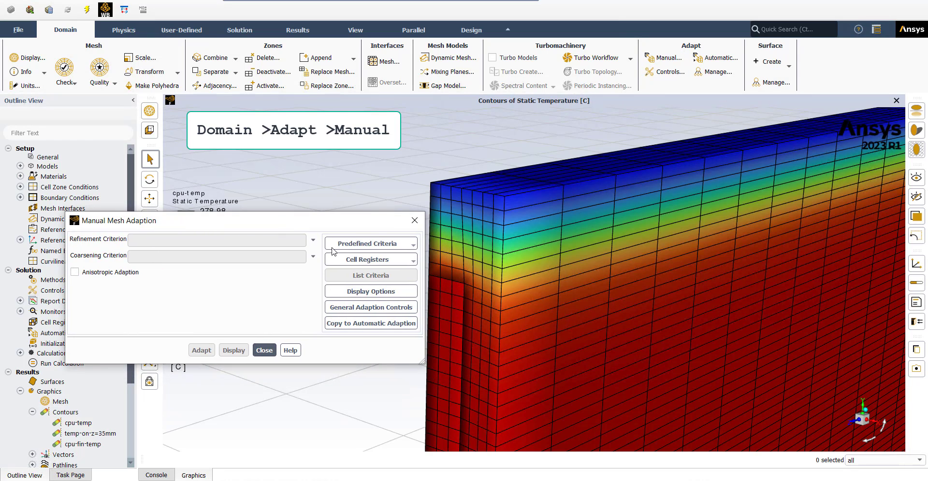
left_click(379, 261)
mouse_move(347, 276)
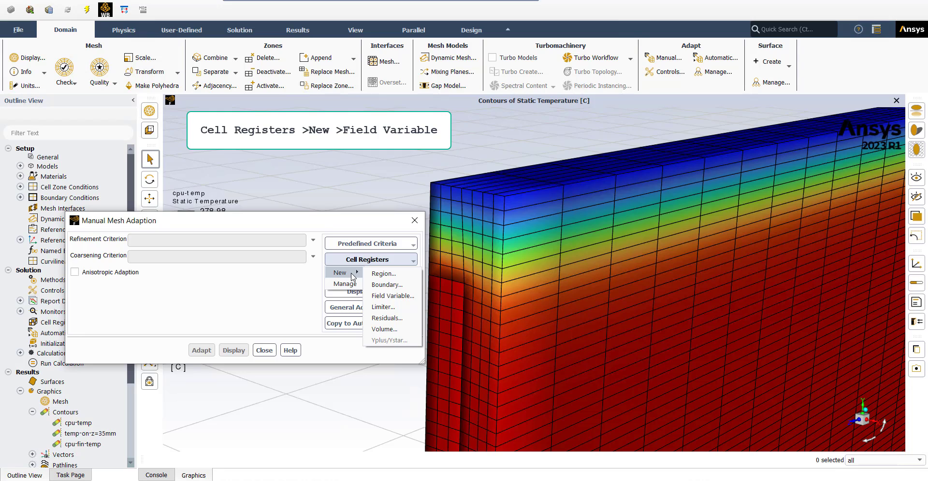
Create a new Field Variable cell register that marks cells above a value
left_click(387, 296)
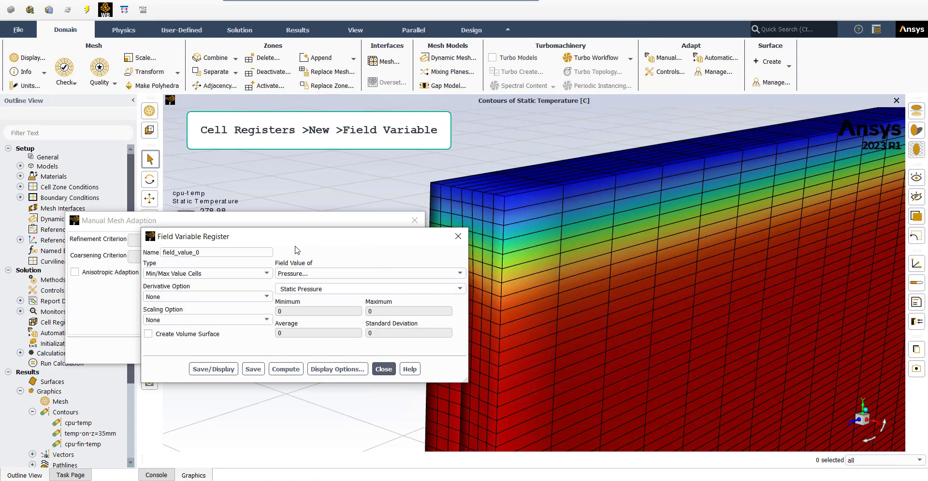
left_click_drag(377, 238, 341, 198)
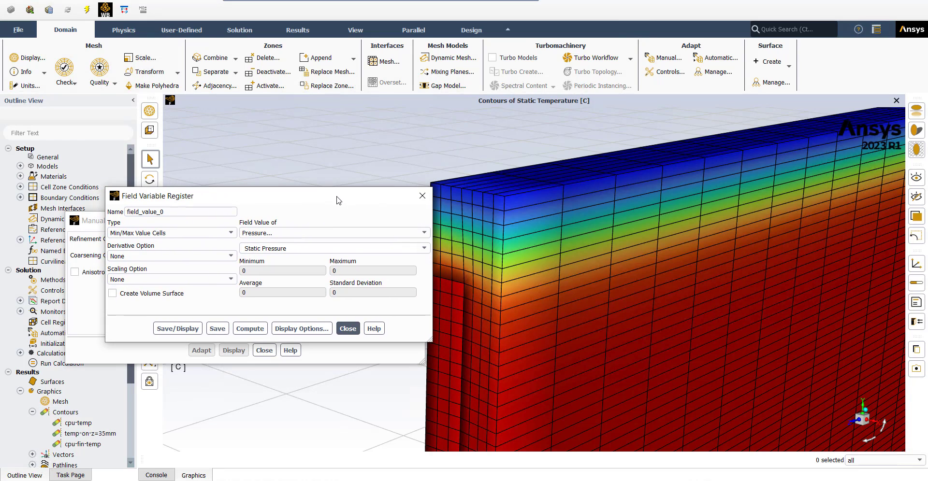
left_click_drag(257, 201, 179, 207)
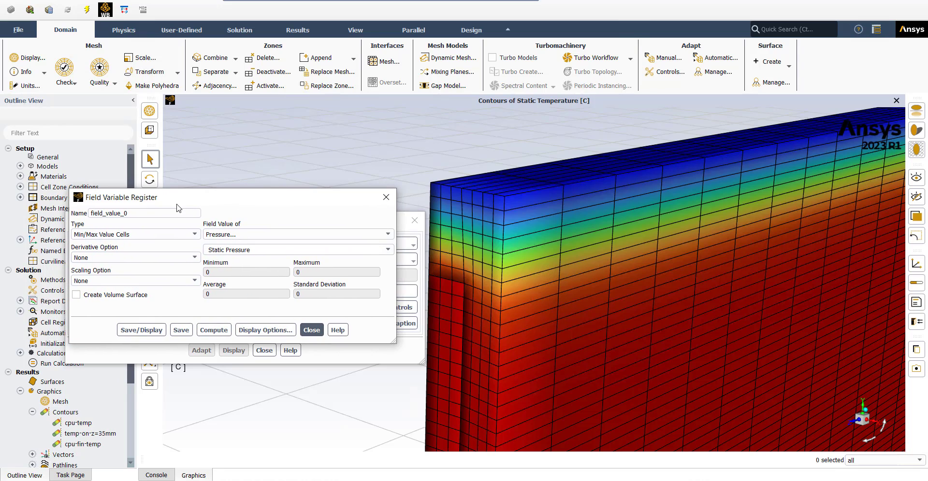
left_click(142, 215)
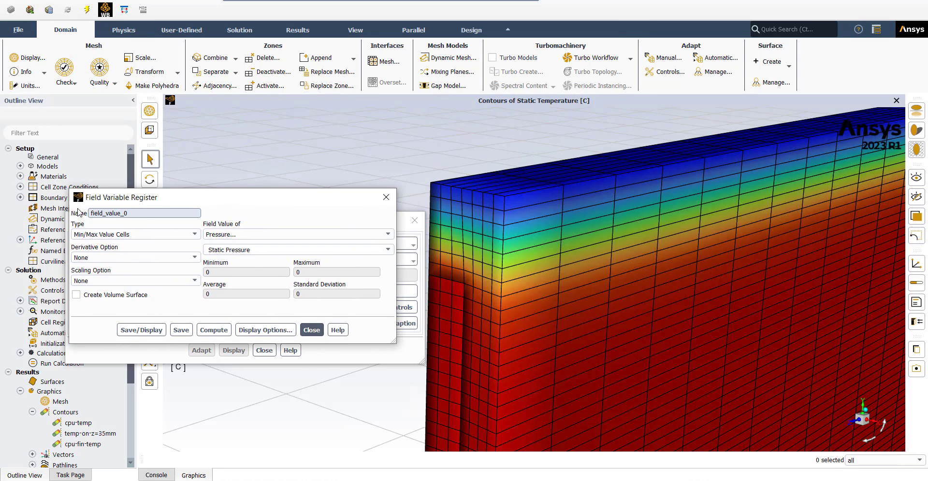
left_click_drag(137, 213, 75, 214)
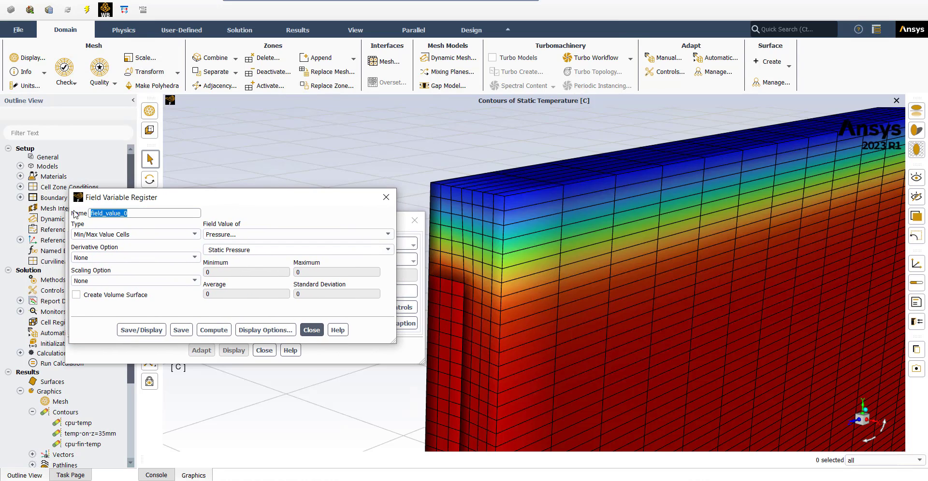
left_click(140, 214)
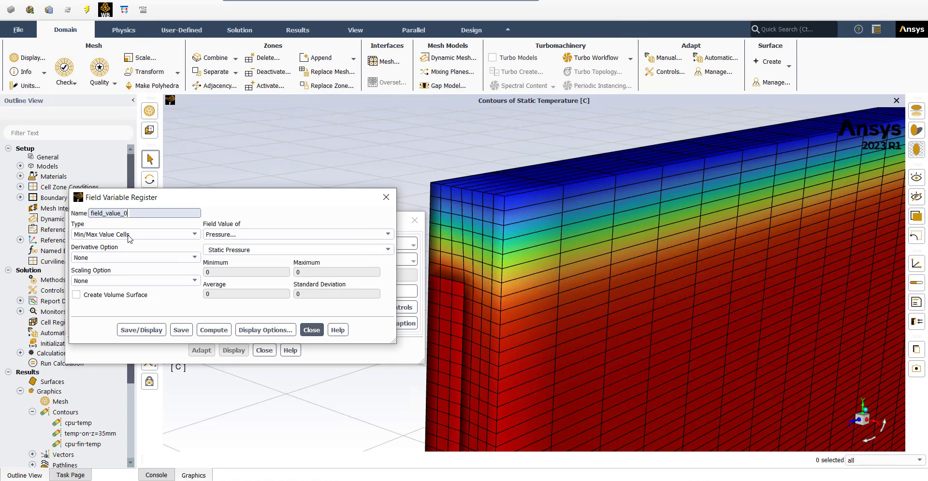
left_click(95, 237)
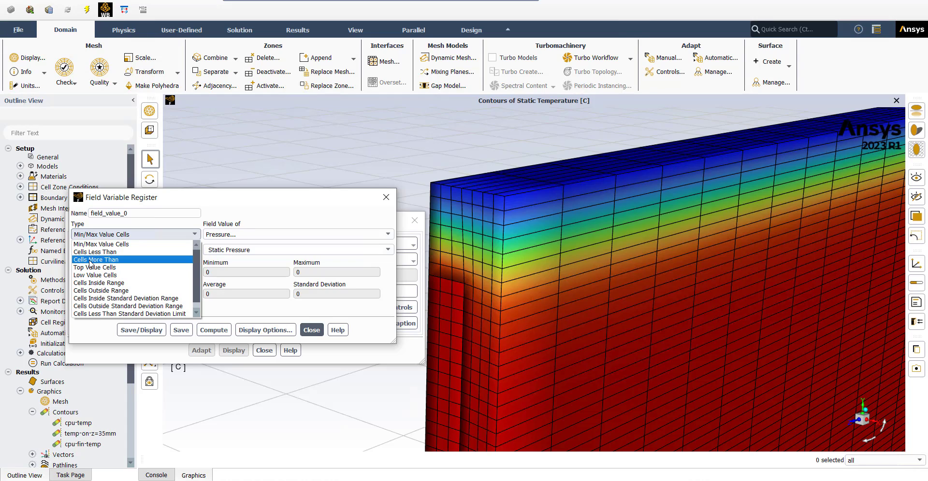
left_click(90, 261)
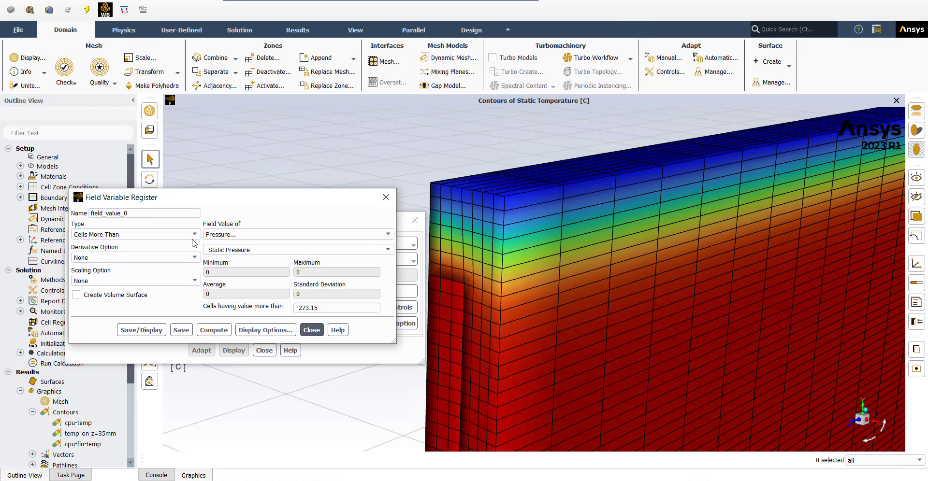
Base the register on the temperature gradient scaled by global average and compute its range (max 51.01476)
left_click(88, 259)
left_click(92, 277)
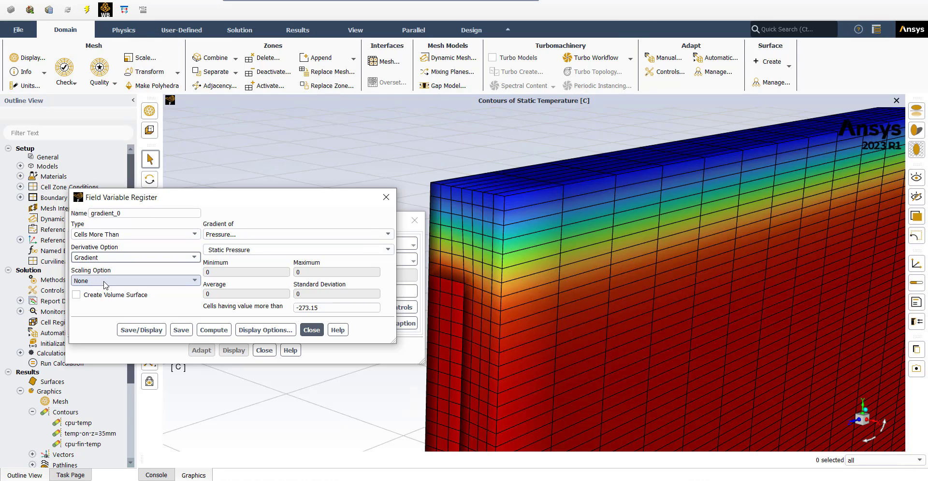
left_click(106, 282)
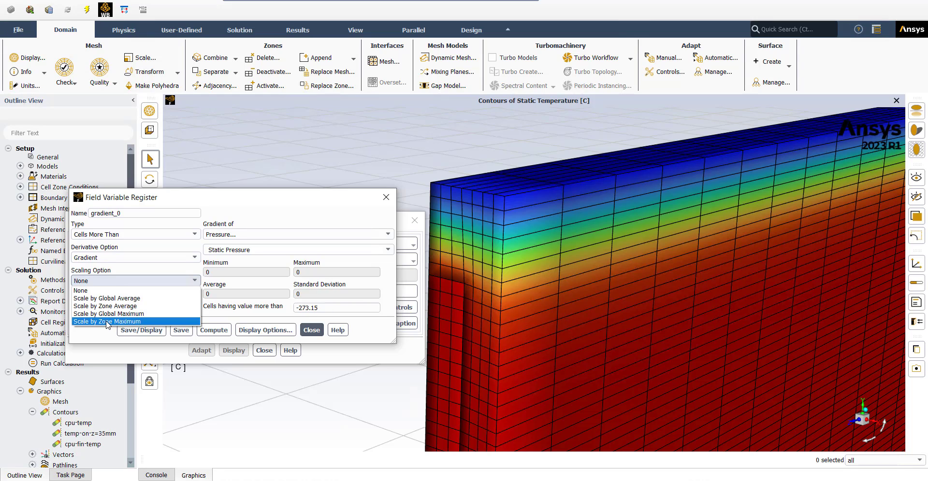
left_click(124, 299)
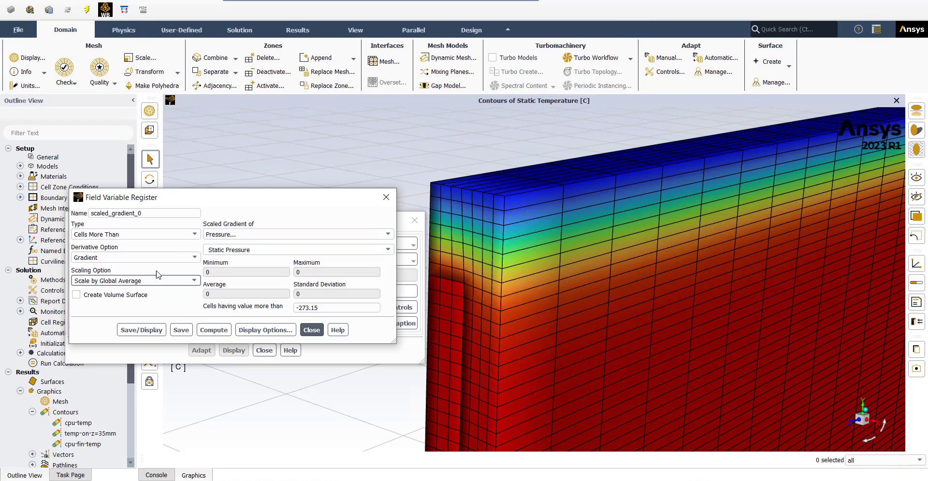
left_click(236, 235)
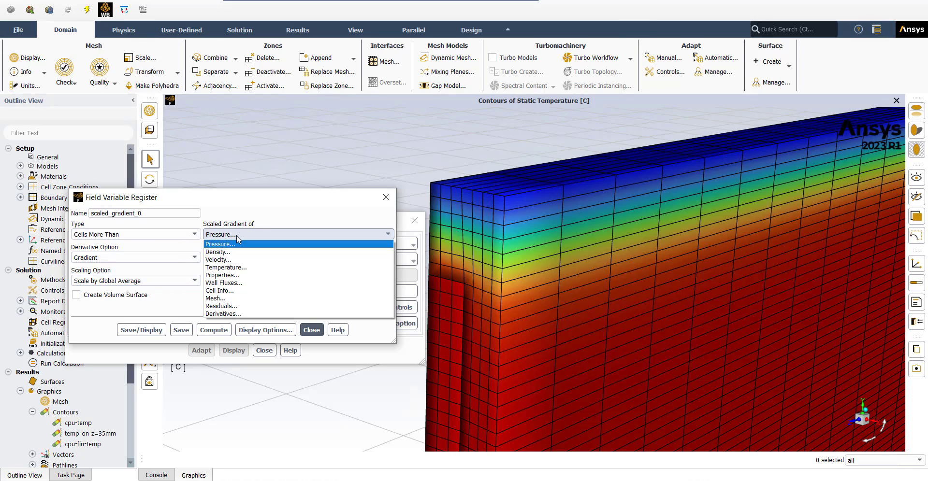
left_click(229, 269)
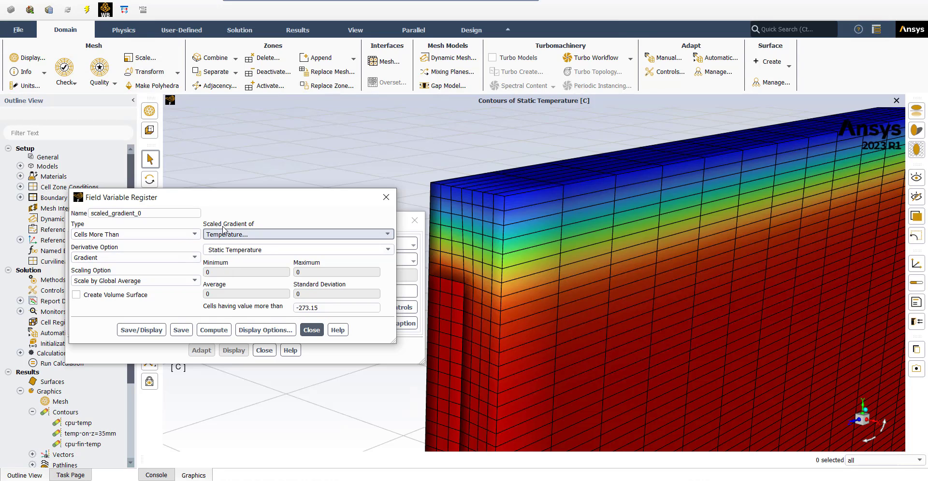
left_click(214, 330)
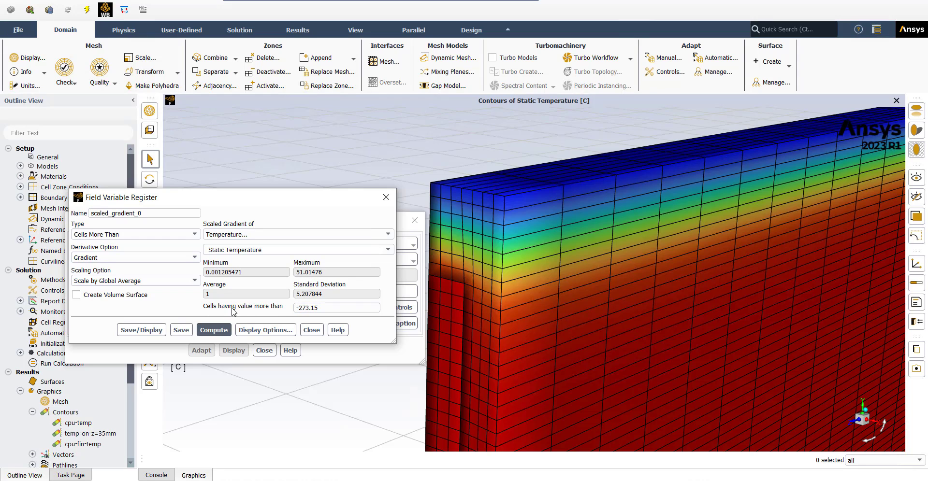
Change the 'more than' threshold from -273.15 to 10 and display the scaled_gradient_0 marked cells
left_click(318, 310)
key("Return")
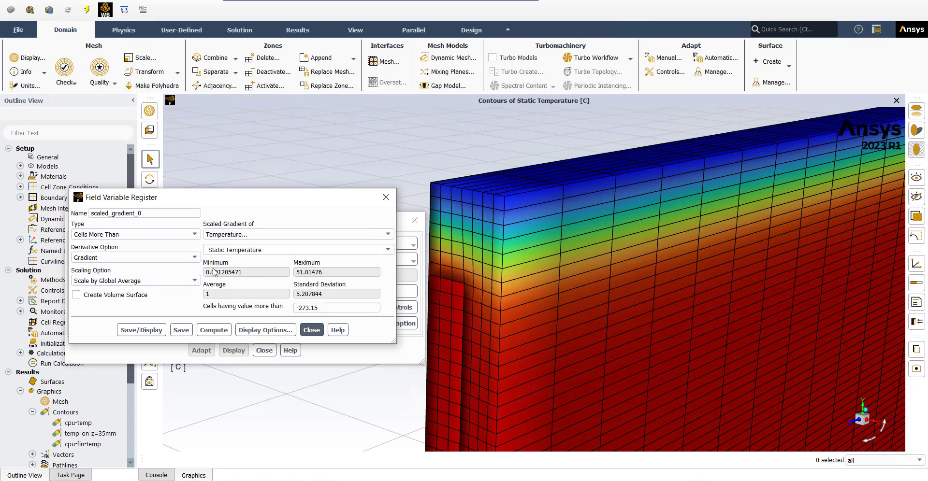
left_click_drag(320, 308, 285, 310)
type("10")
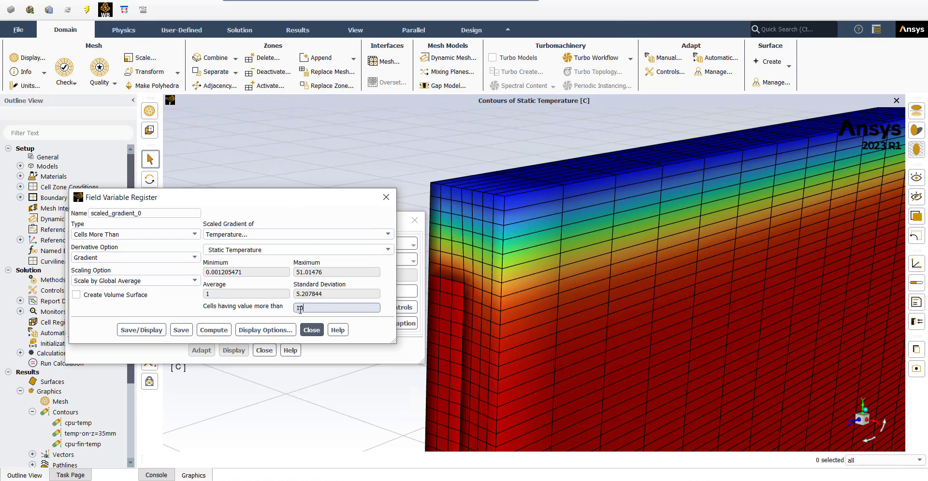
left_click(136, 333)
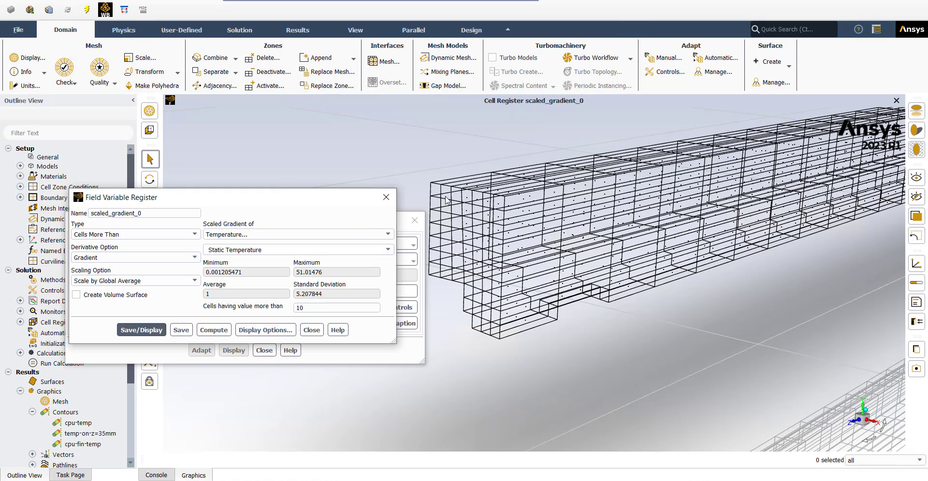
Refine the mesh with scaled_gradient_0 as the refinement criterion and no coarsening
left_click(312, 330)
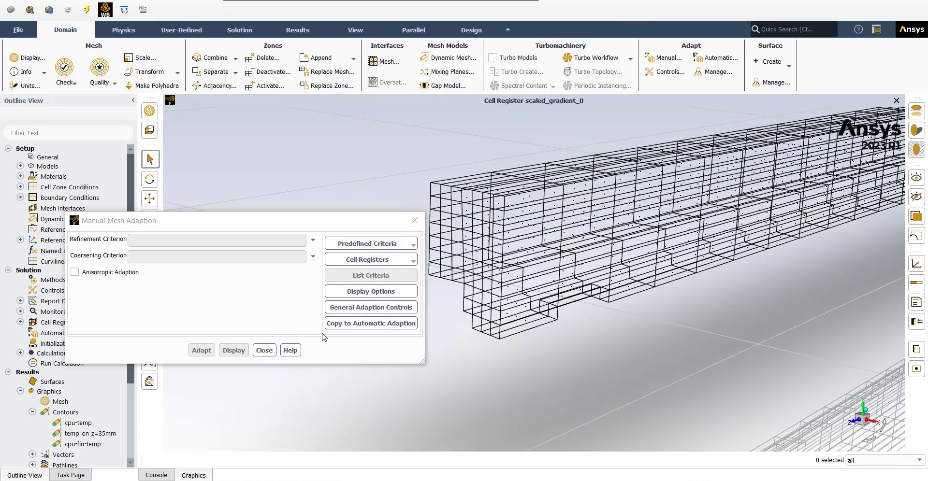
left_click(314, 241)
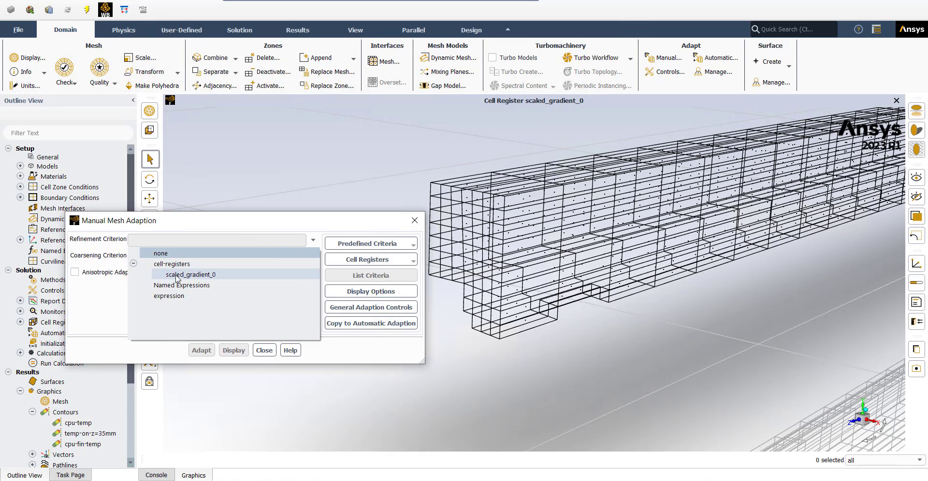
left_click(206, 275)
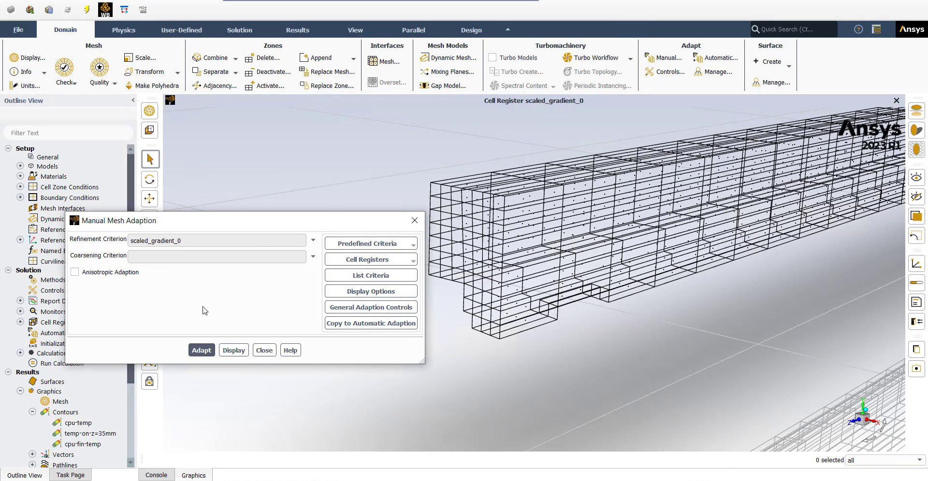
left_click(200, 353)
left_click(200, 351)
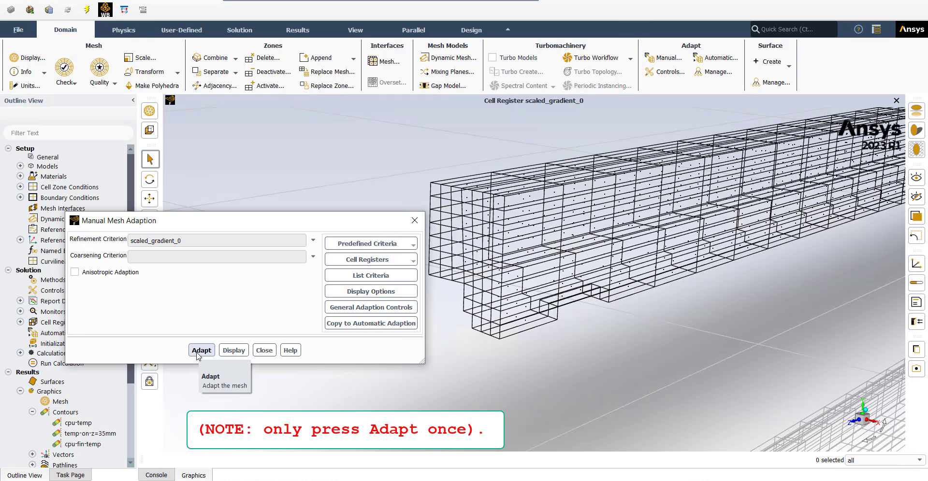
left_click(198, 351)
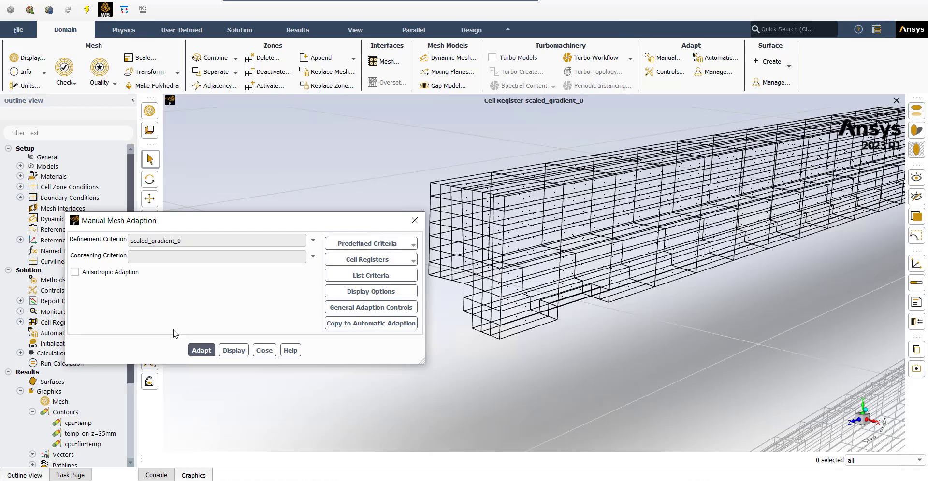
Close adaption and redisplay the cpu-temp contours with the mesh shown
left_click(264, 351)
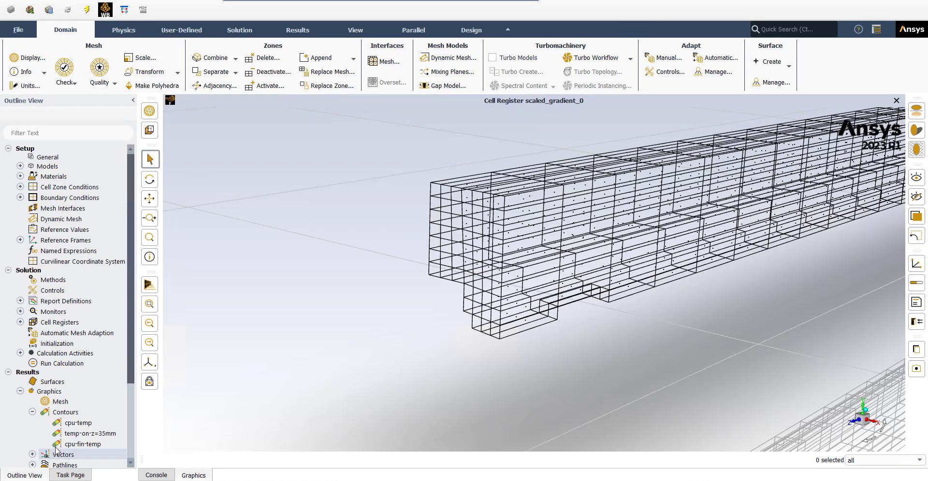
double_click(71, 425)
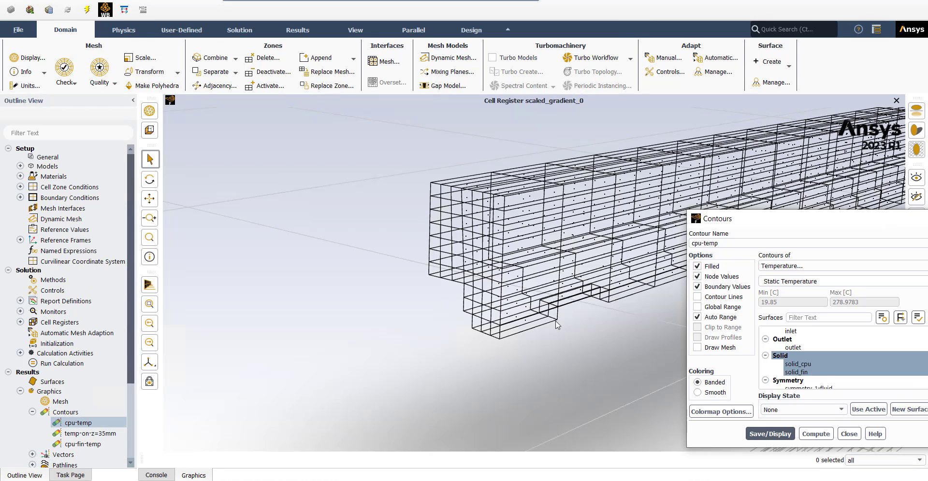
left_click_drag(677, 216, 177, 176)
left_click(183, 392)
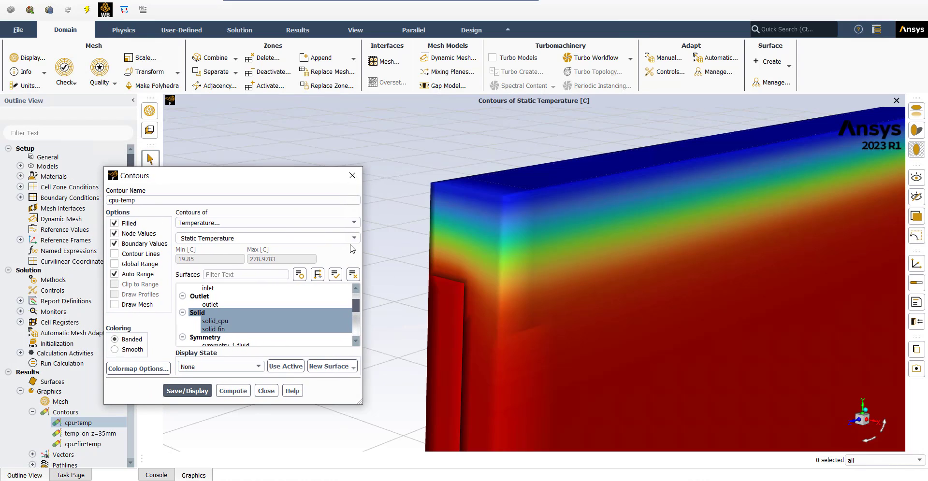
left_click(115, 304)
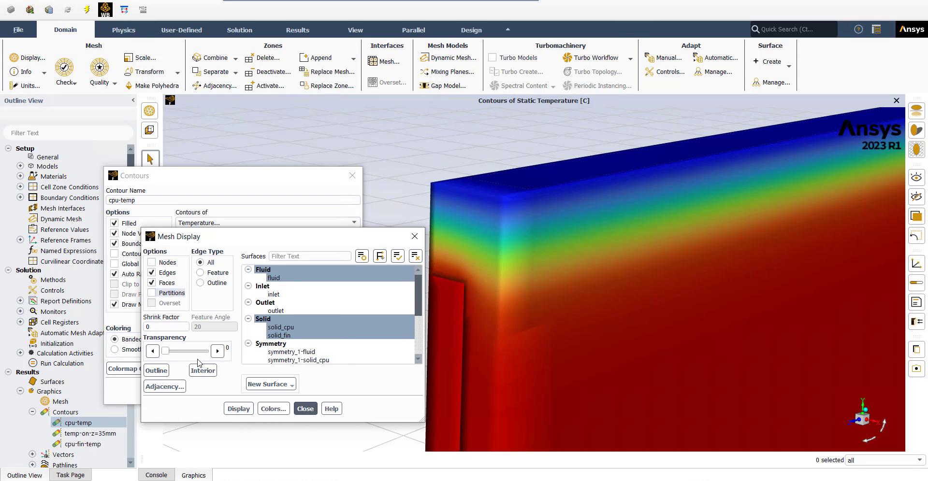
left_click(235, 410)
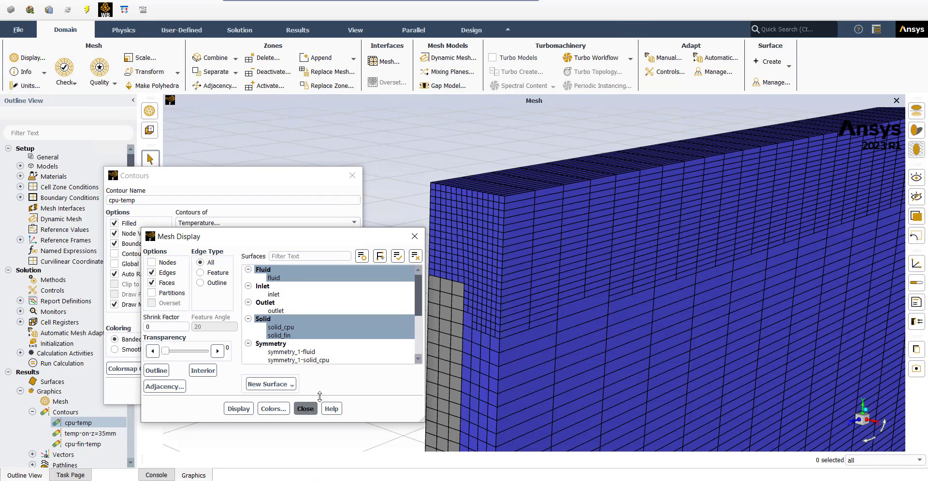
left_click(305, 409)
left_click(276, 390)
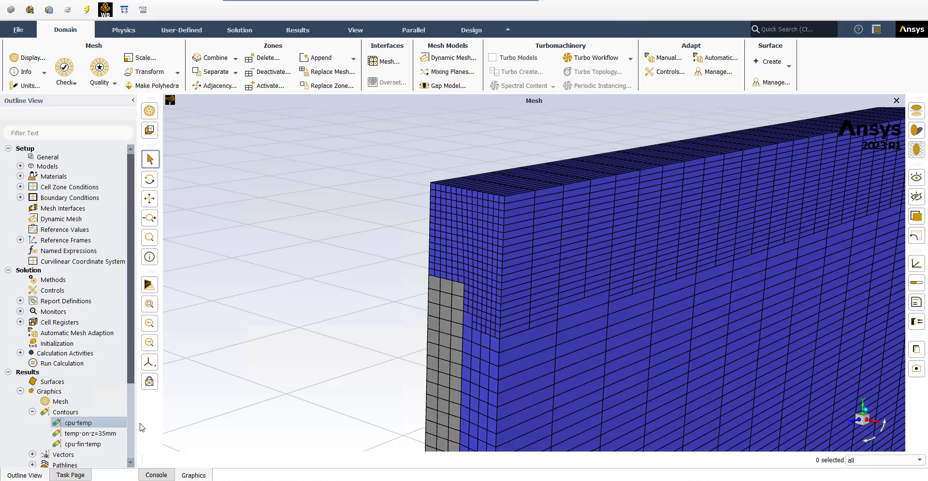
Reopen cpu-temp, re-enable Draw Mesh and redraw the contours over the refined mesh
double_click(85, 424)
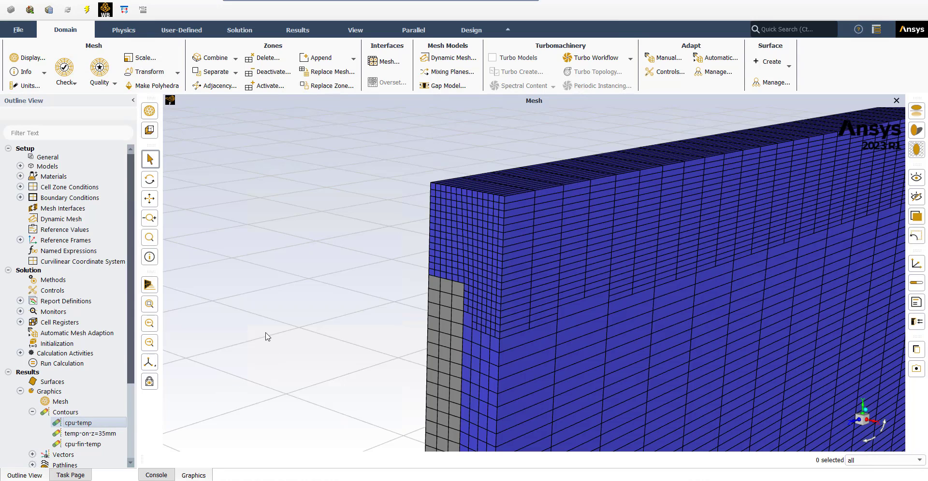
left_click(115, 306)
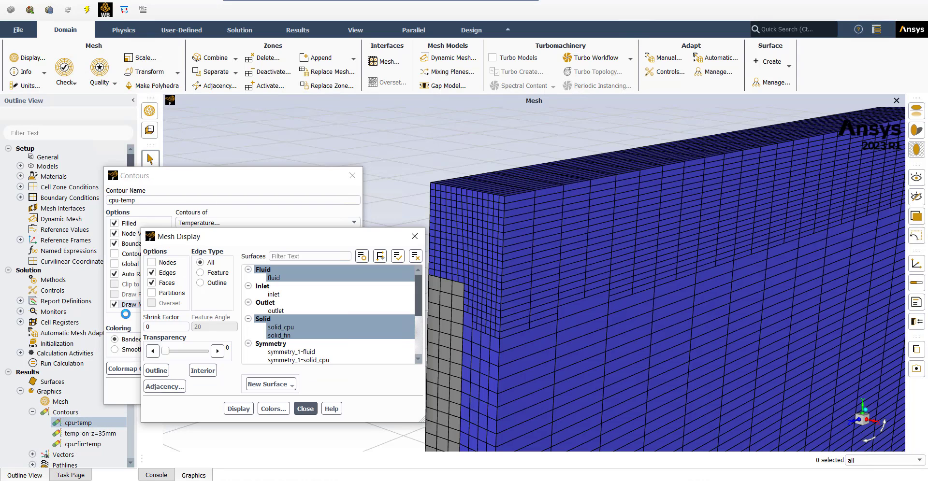
left_click(298, 409)
left_click(187, 391)
Place the pre-refinement capture beside Fluent's refined cpu-temp contour for comparison
left_click(266, 392)
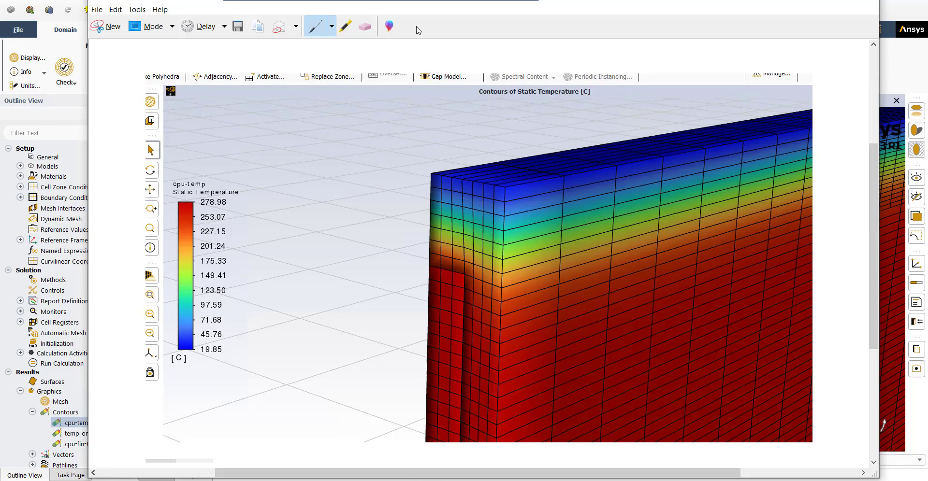
left_click_drag(202, 3, 478, 62)
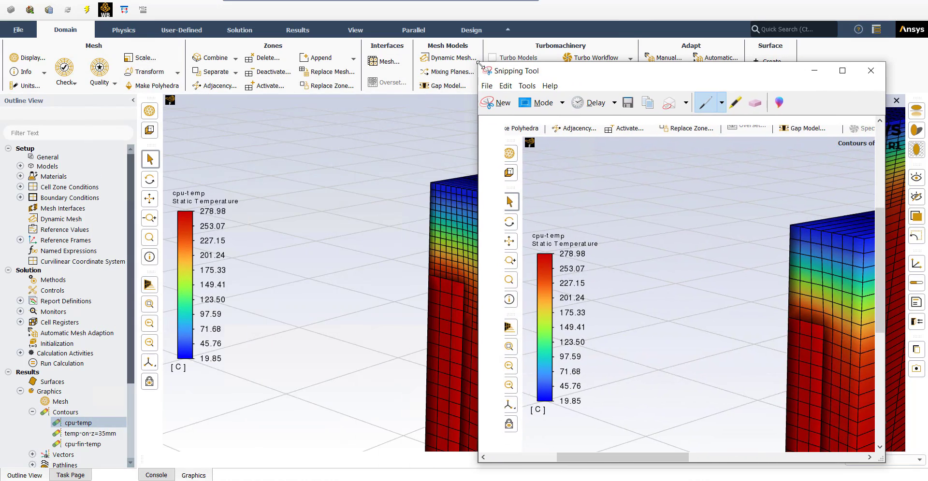
left_click_drag(580, 78, 82, 42)
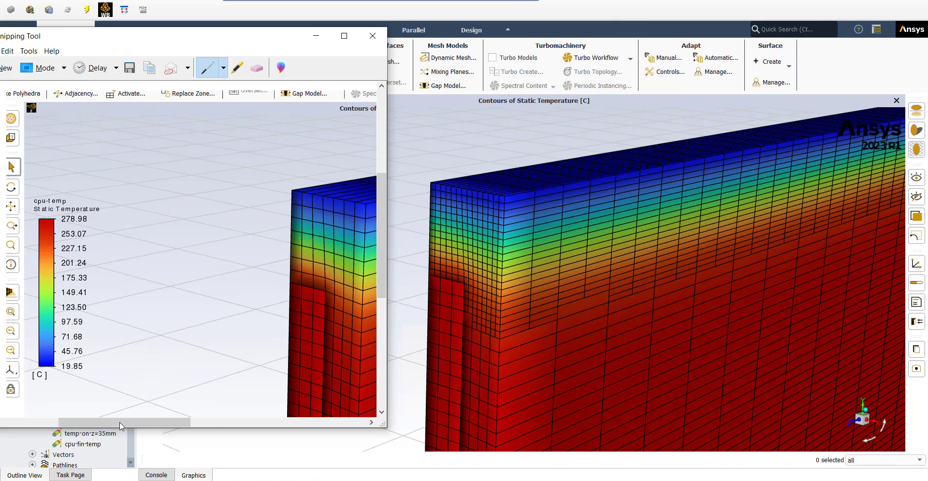
left_click_drag(120, 422, 177, 421)
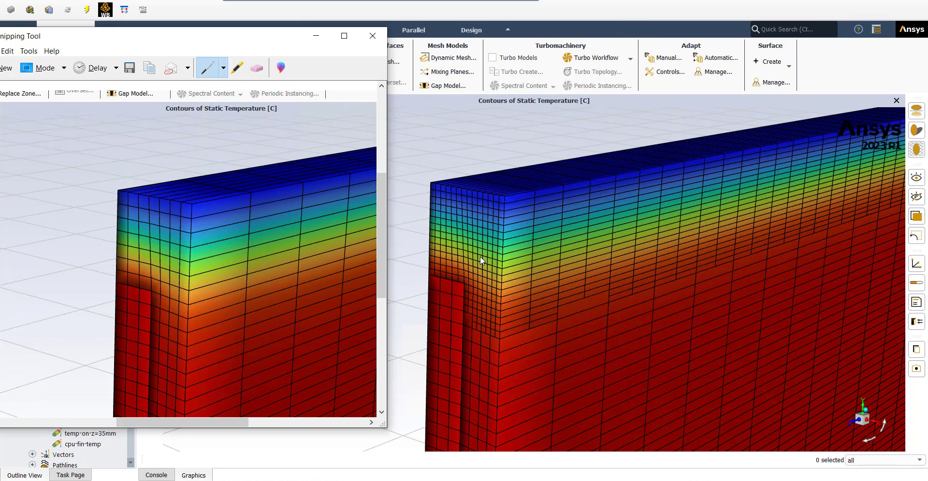
left_click(594, 14)
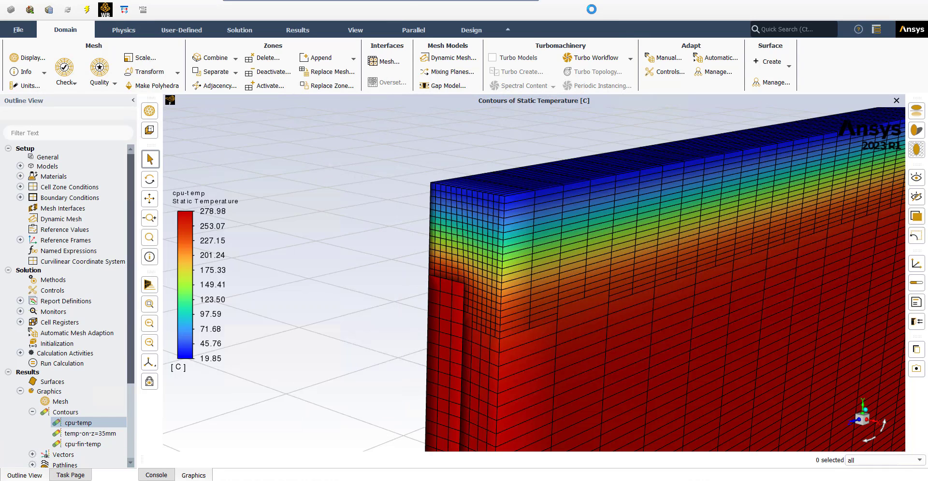